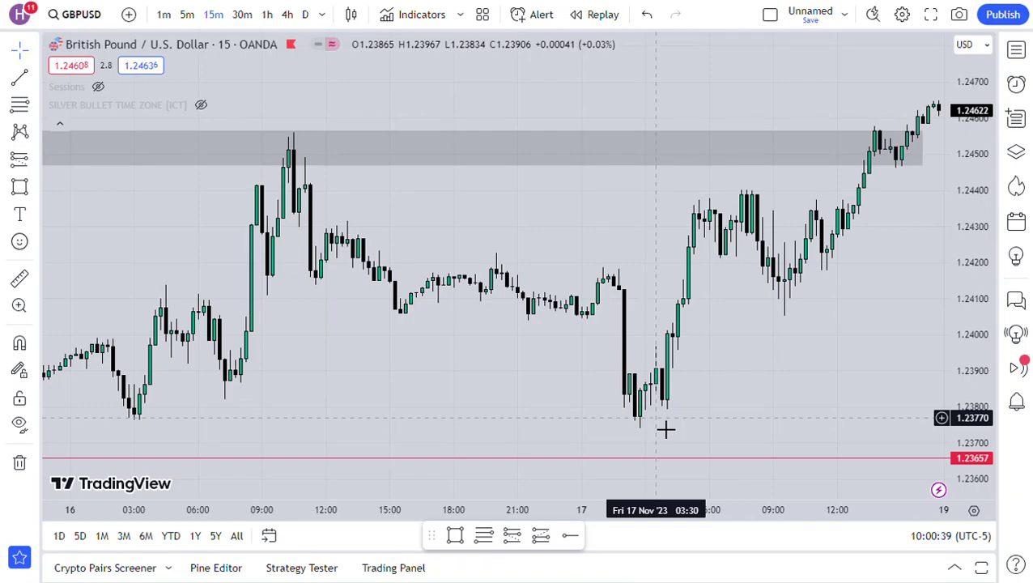
# - Pan and rescale the GBPUSD 15-minute chart to browse the 16–19 Nov bars
pyautogui.moveTo(963, 255); pyautogui.dragTo(966, 285)
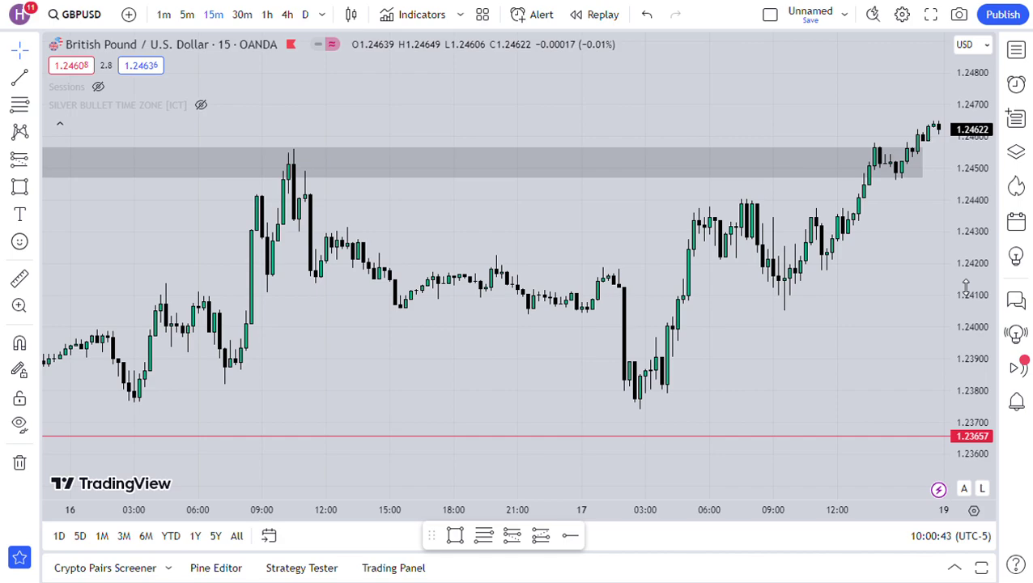
pyautogui.moveTo(317, 425); pyautogui.dragTo(414, 393)
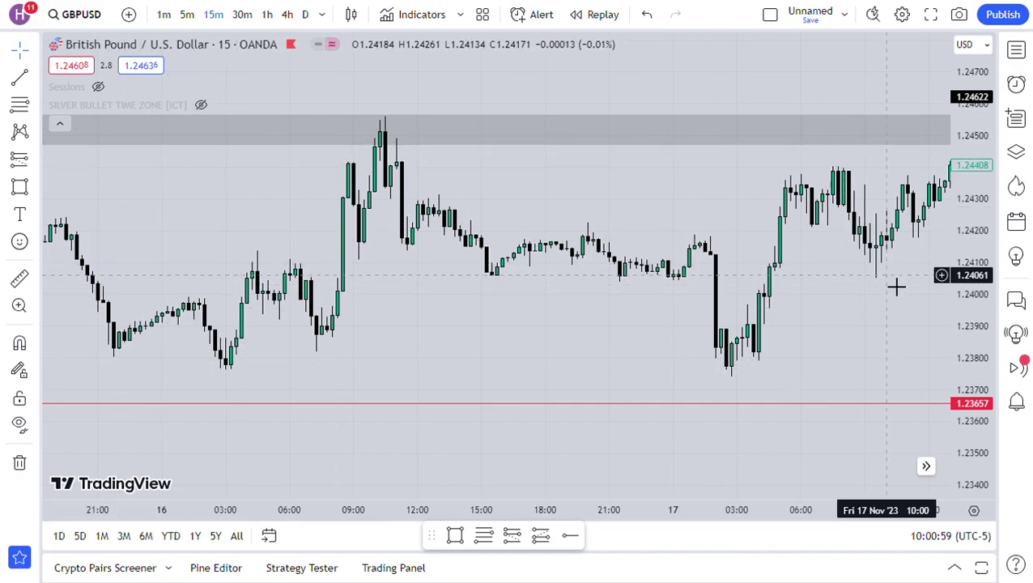
pyautogui.moveTo(896, 284); pyautogui.dragTo(597, 332)
pyautogui.moveTo(445, 357); pyautogui.dragTo(837, 310)
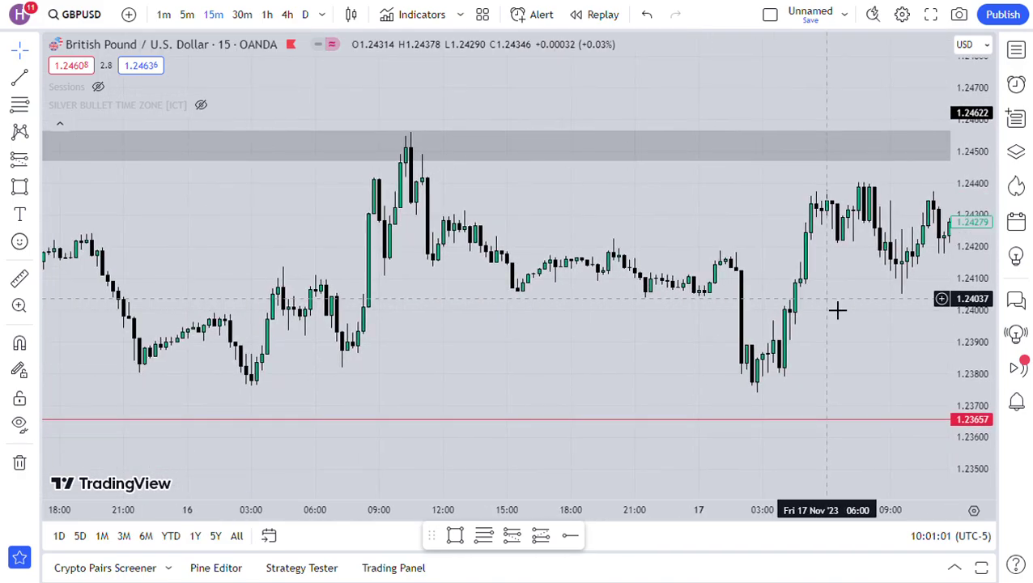
pyautogui.moveTo(458, 388); pyautogui.dragTo(254, 373)
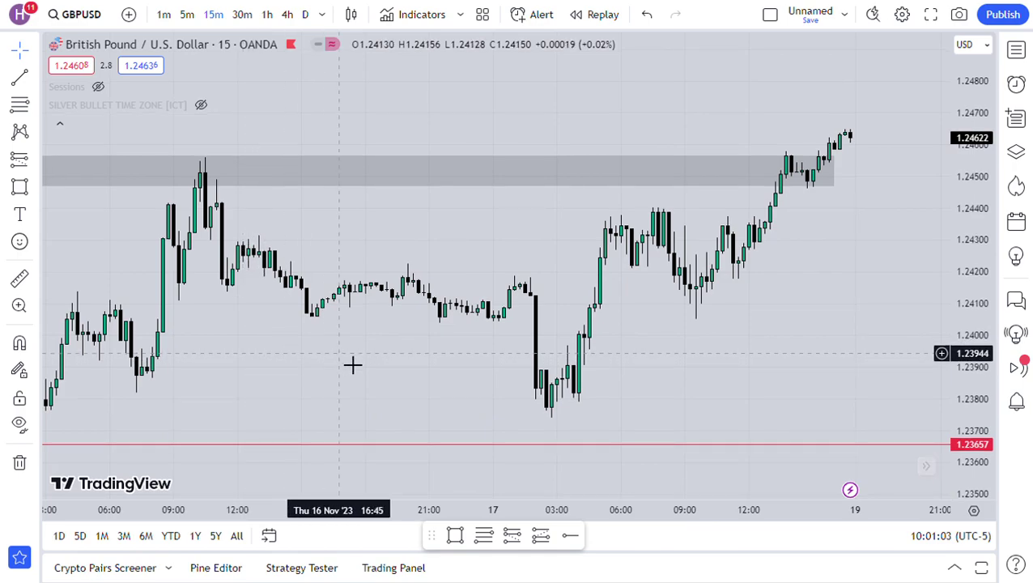
pyautogui.moveTo(352, 364); pyautogui.dragTo(451, 344)
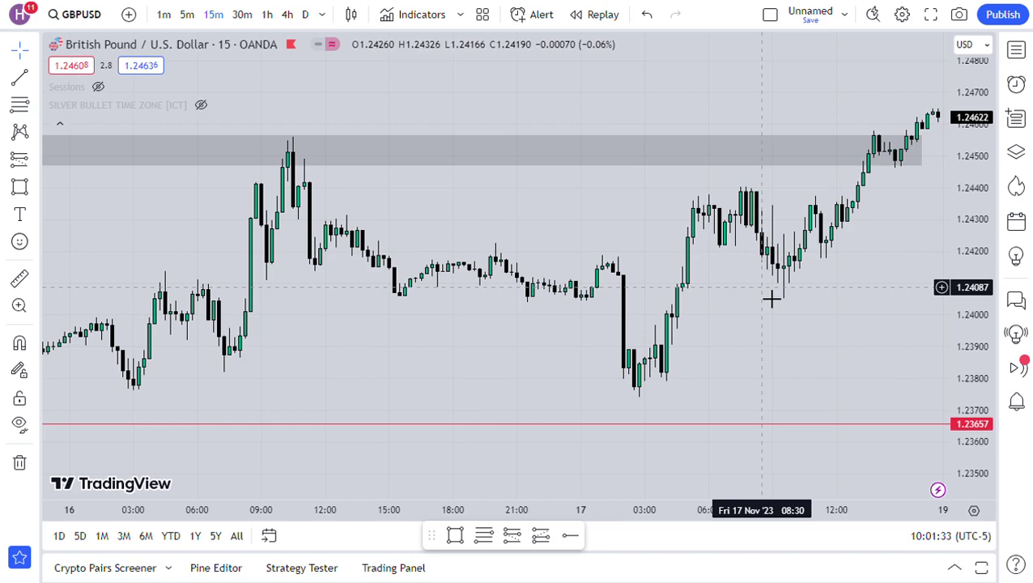
pyautogui.moveTo(353, 371); pyautogui.dragTo(532, 357)
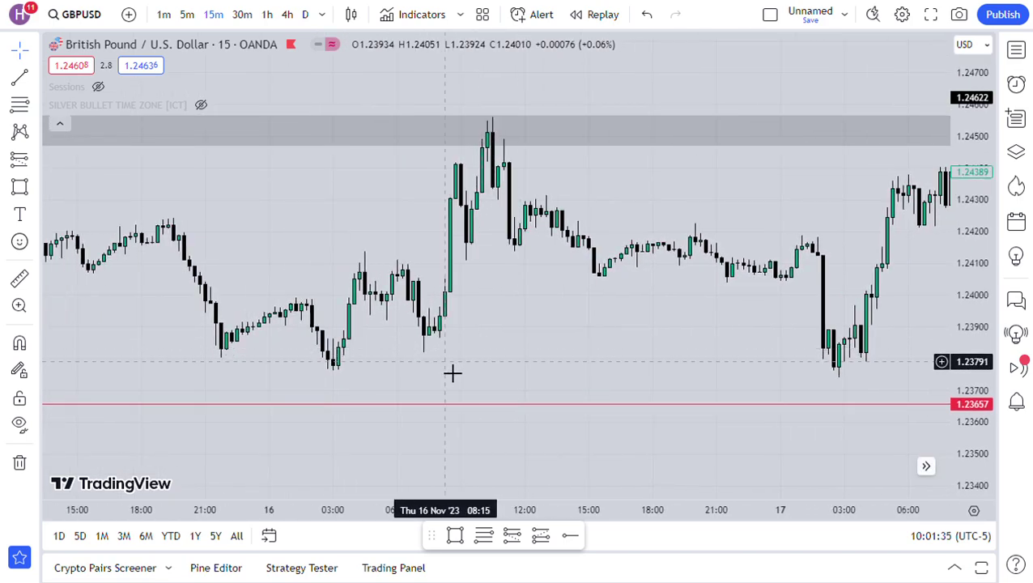
pyautogui.moveTo(666, 343); pyautogui.dragTo(436, 348)
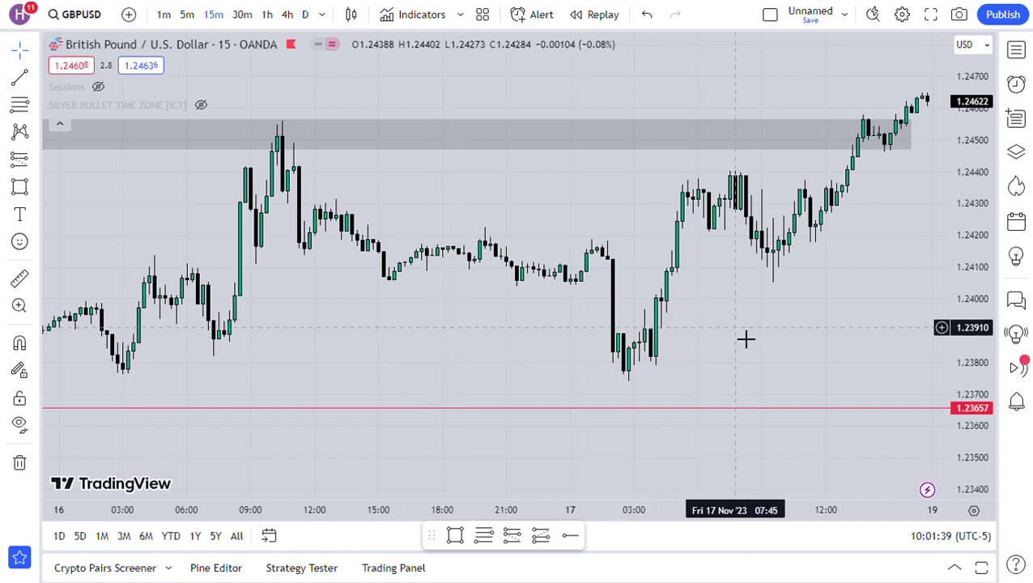
pyautogui.moveTo(579, 360); pyautogui.dragTo(528, 353)
pyautogui.moveTo(707, 353); pyautogui.dragTo(764, 337)
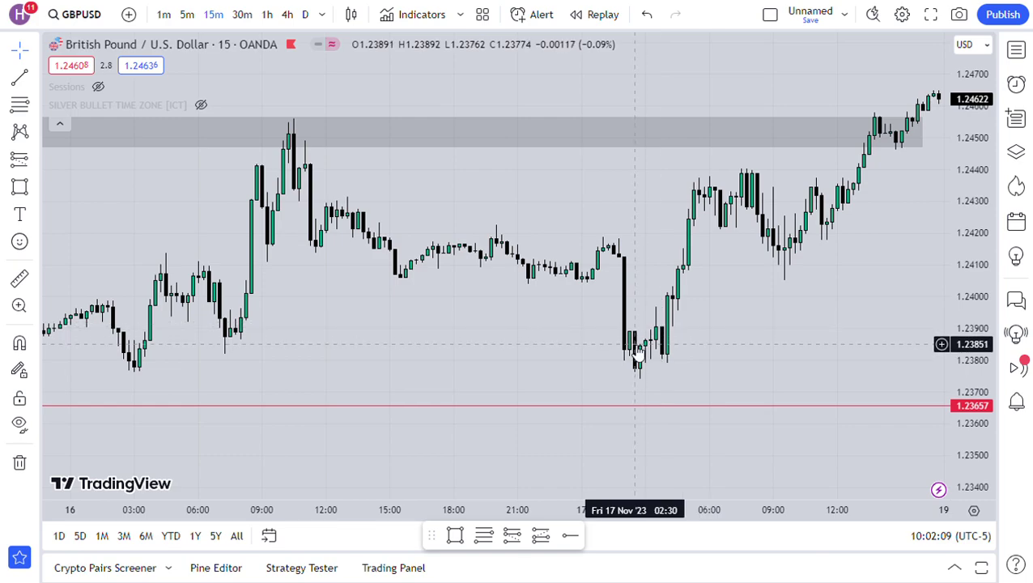
# - Place vertical lines at 03:00 and 04:00 on 17 Nov and centre them in view
pyautogui.click(35, 81)
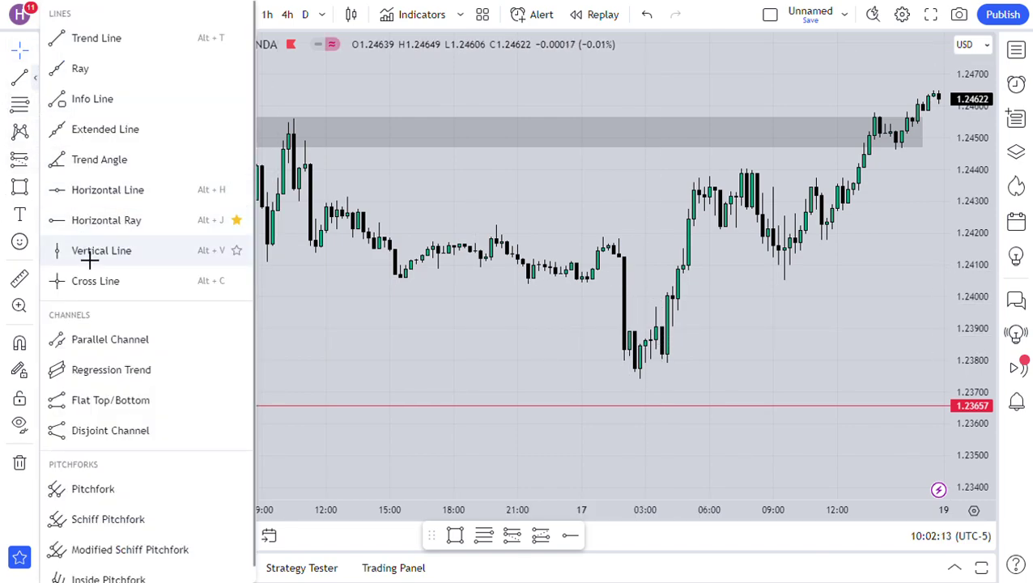
pyautogui.click(89, 251)
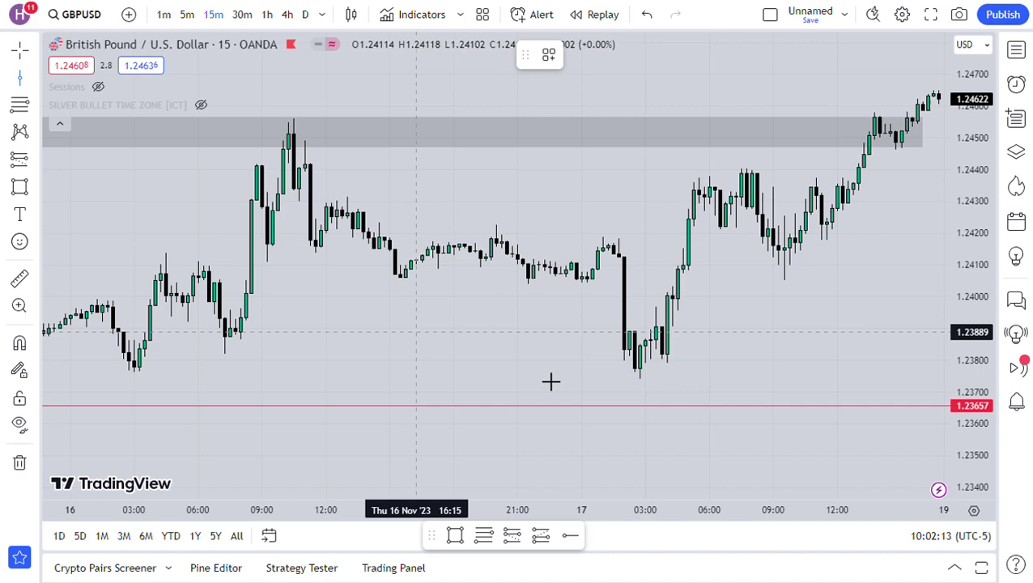
pyautogui.click(657, 388)
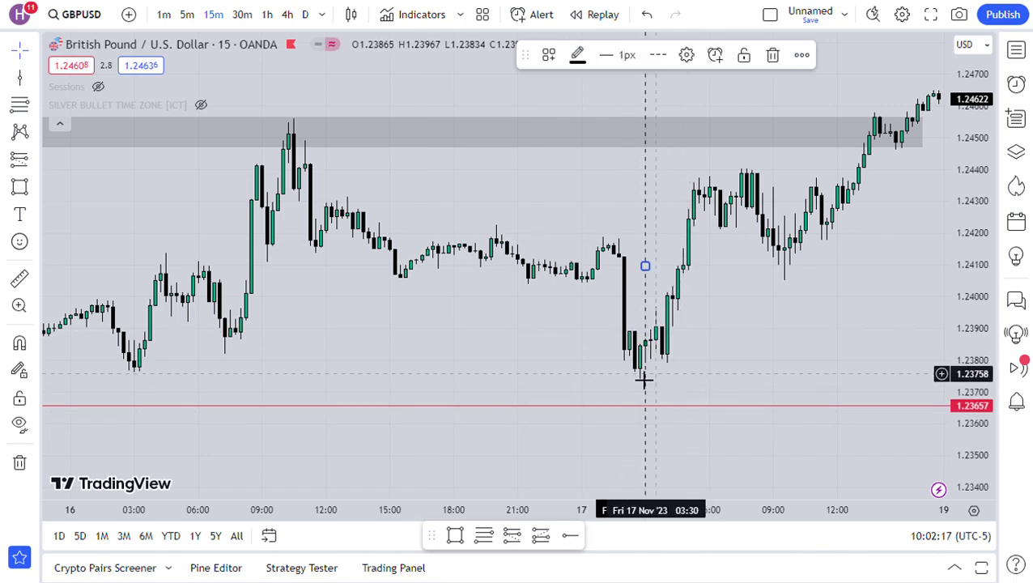
pyautogui.click(20, 77)
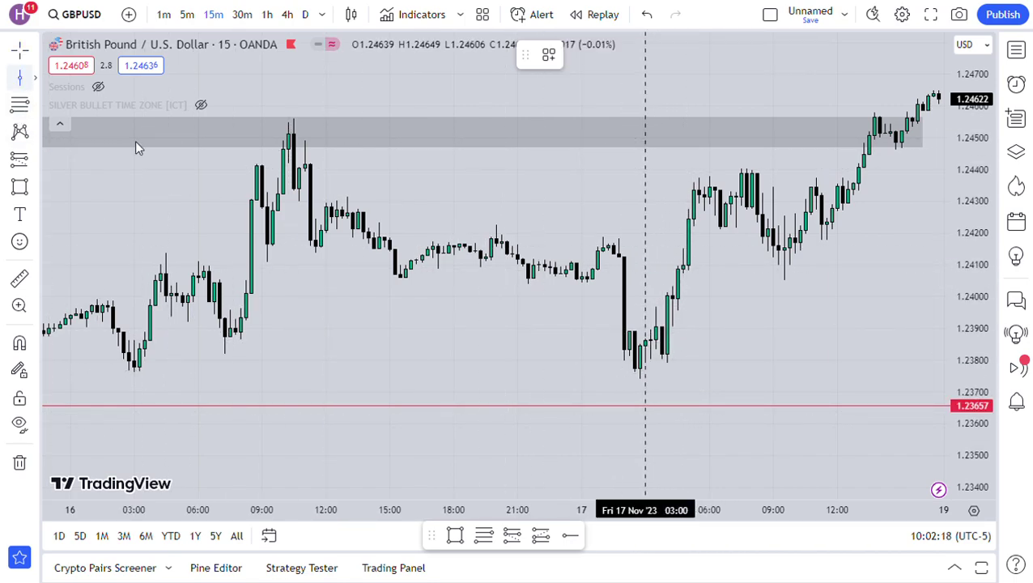
pyautogui.click(667, 270)
pyautogui.moveTo(763, 310); pyautogui.dragTo(767, 298)
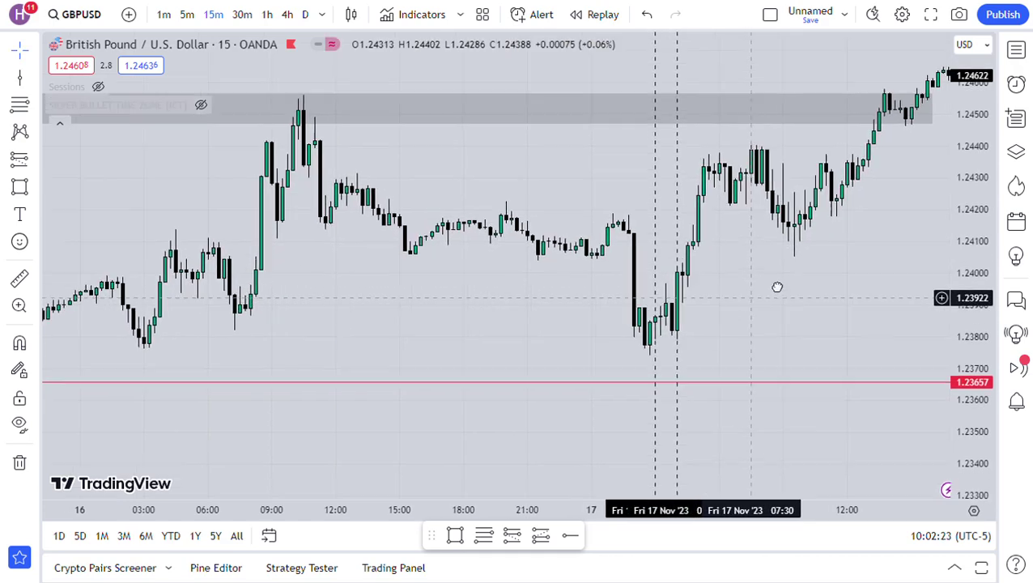
pyautogui.moveTo(657, 515); pyautogui.dragTo(526, 495)
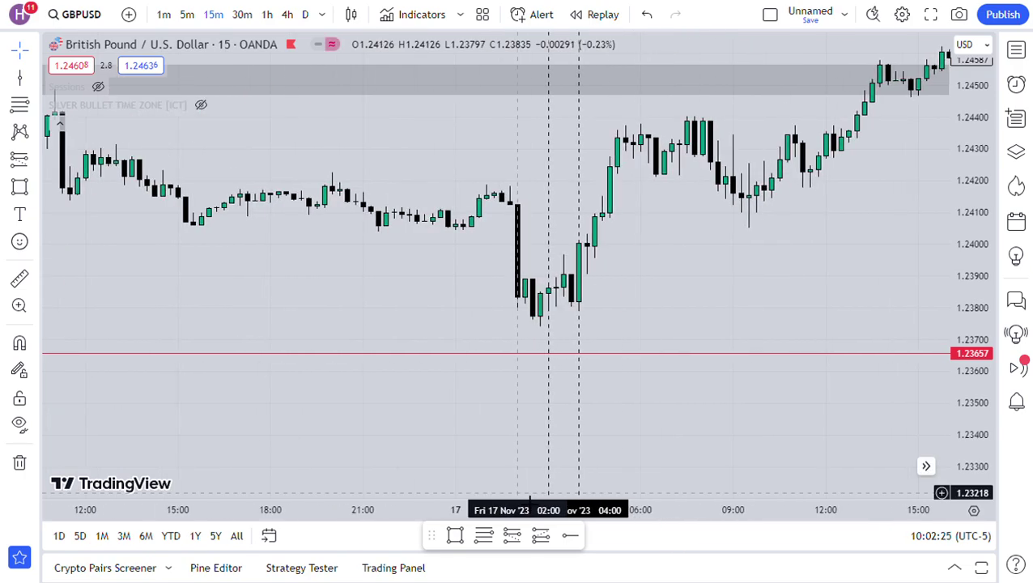
pyautogui.moveTo(503, 417); pyautogui.dragTo(711, 315)
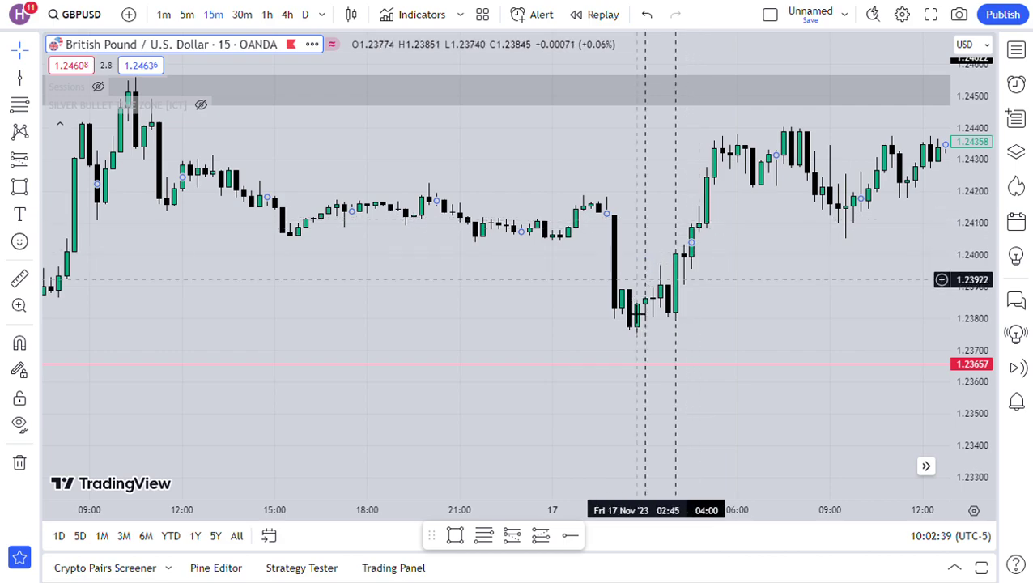
pyautogui.hscroll(-5, 696, 284)
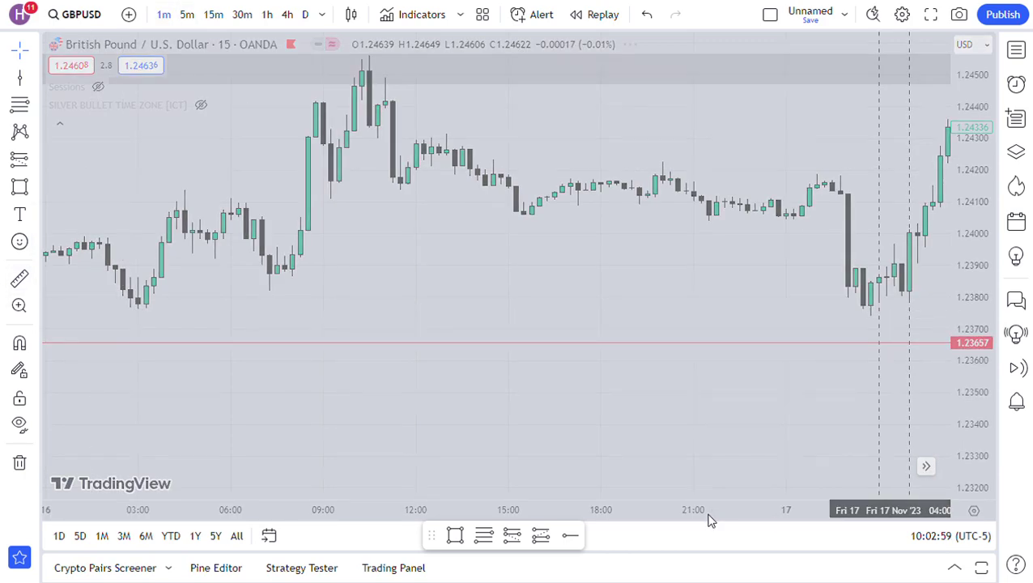
# - Switch the chart to the 1-minute interval and zoom in on the time axis
pyautogui.write('1')
pyautogui.press('Return')
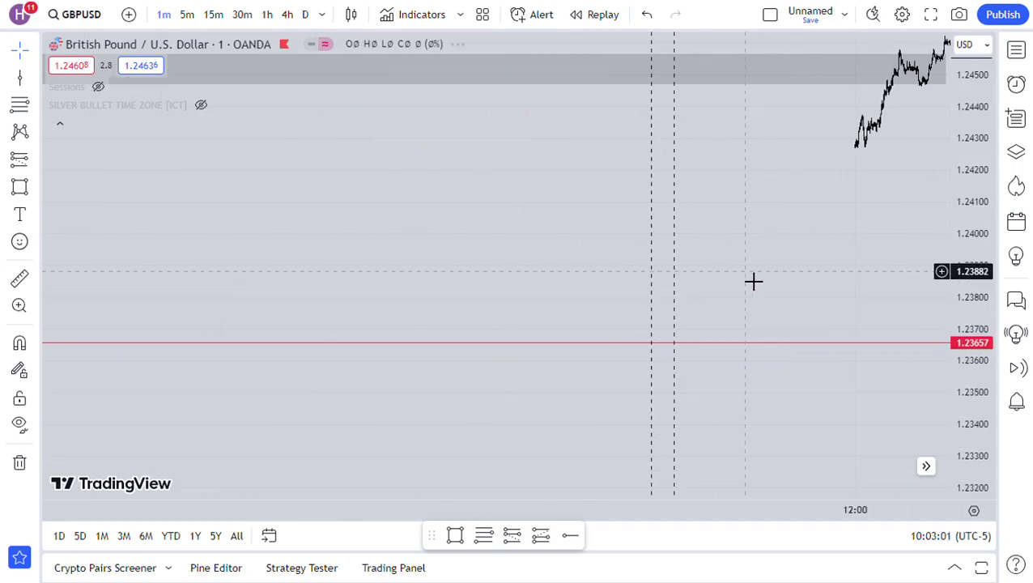
pyautogui.moveTo(676, 509); pyautogui.dragTo(472, 509)
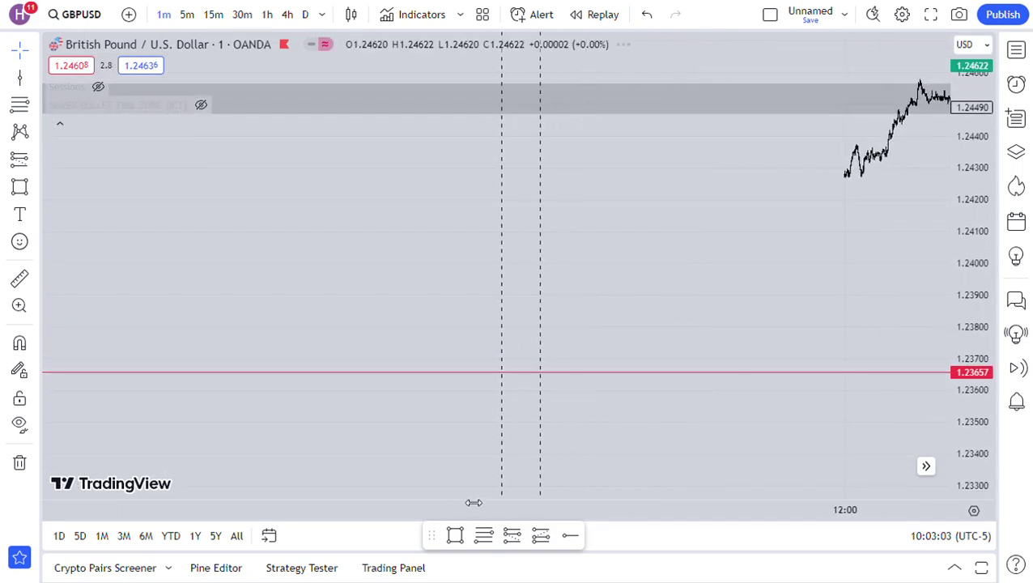
pyautogui.scroll(5, 645, 279)
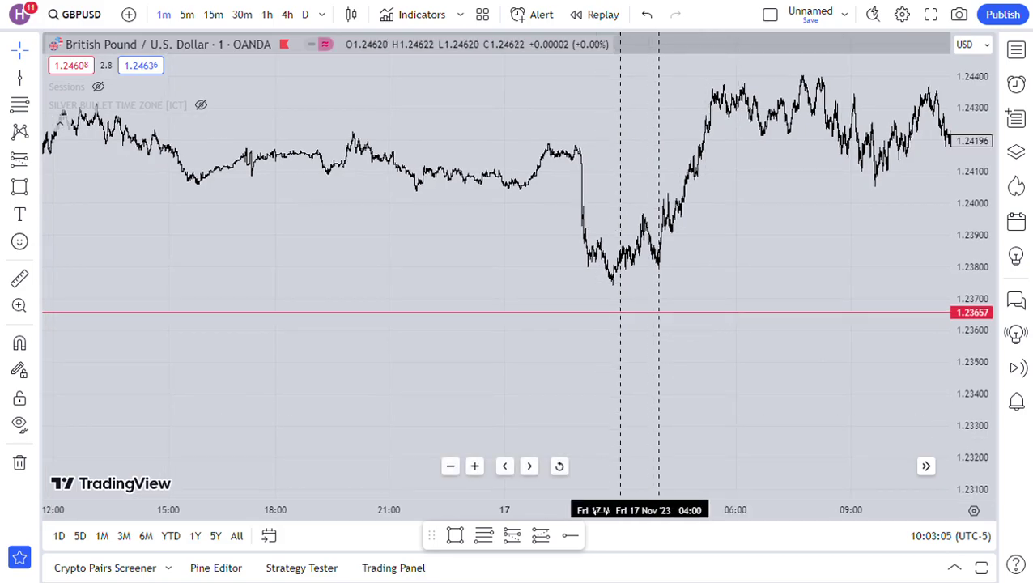
pyautogui.moveTo(516, 223); pyautogui.dragTo(756, 355)
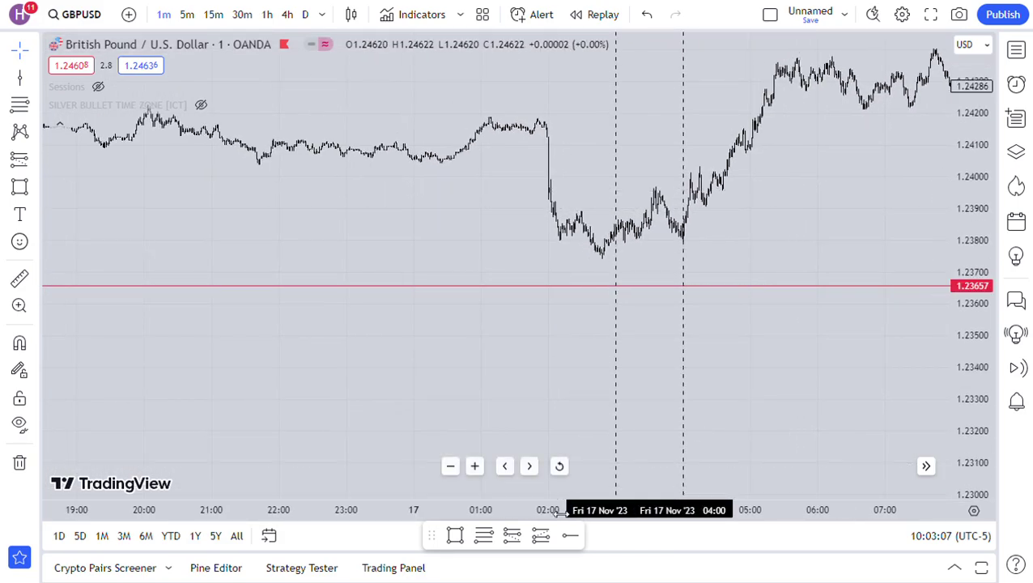
pyautogui.scroll(3, 224, 451)
pyautogui.scroll(1, 224, 451)
# - Stretch the price scale and centre the 03:00–04:00 window on the chart
pyautogui.moveTo(959, 352); pyautogui.dragTo(873, 269)
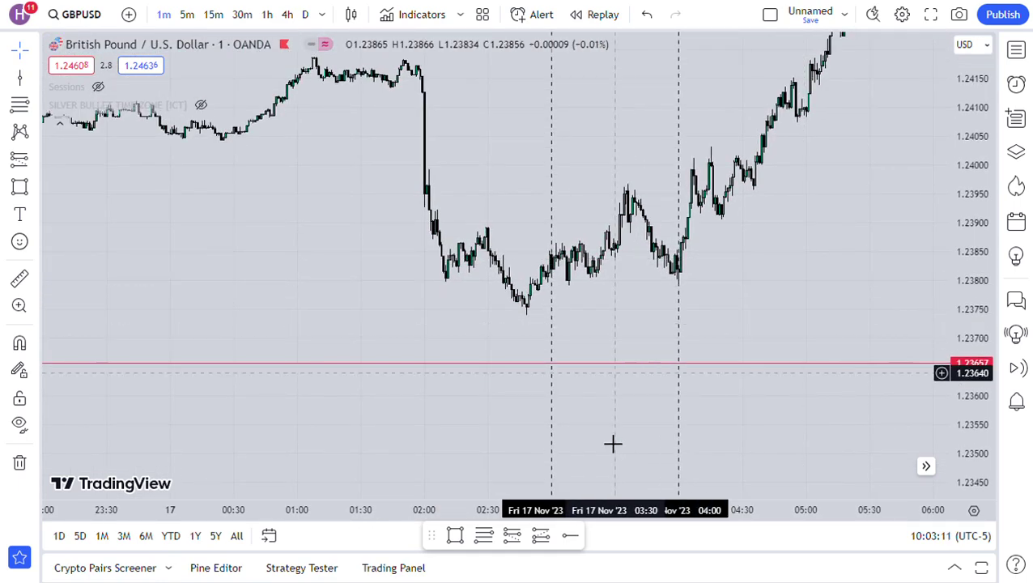
pyautogui.scroll(2, 376, 493)
pyautogui.moveTo(437, 338); pyautogui.dragTo(565, 392)
pyautogui.moveTo(979, 362); pyautogui.dragTo(957, 257)
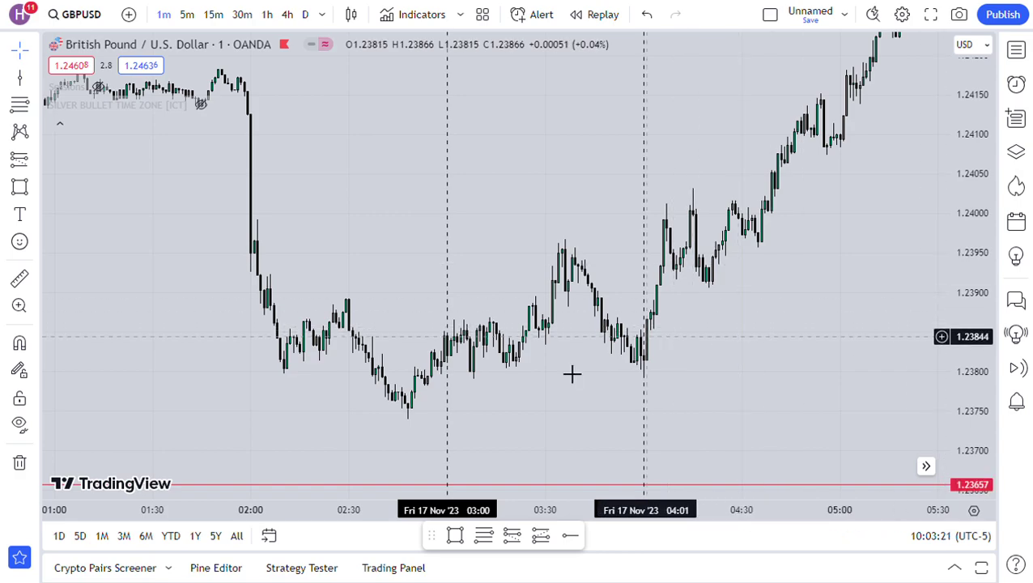
pyautogui.moveTo(570, 387); pyautogui.dragTo(643, 387)
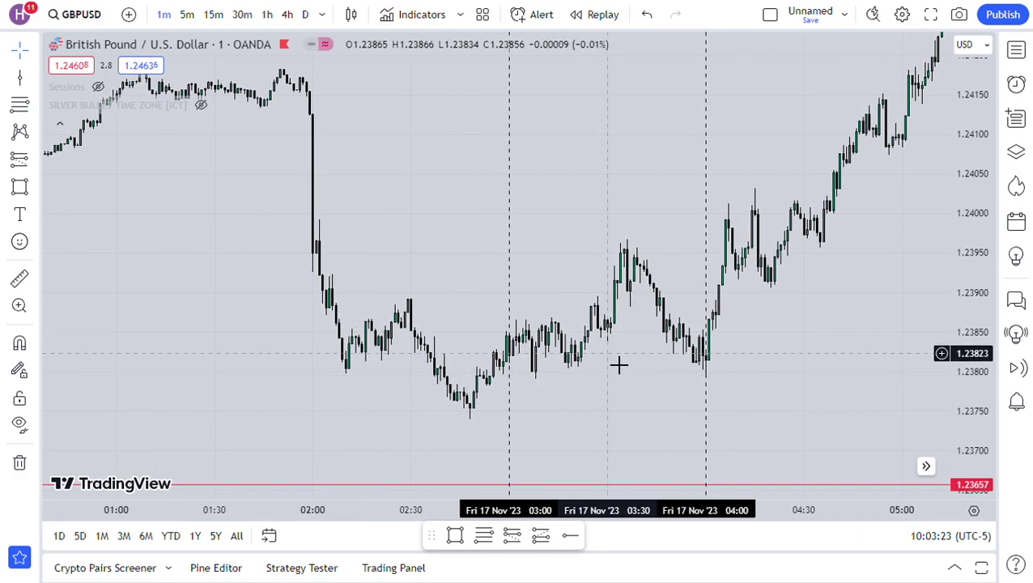
pyautogui.moveTo(411, 230); pyautogui.dragTo(509, 253)
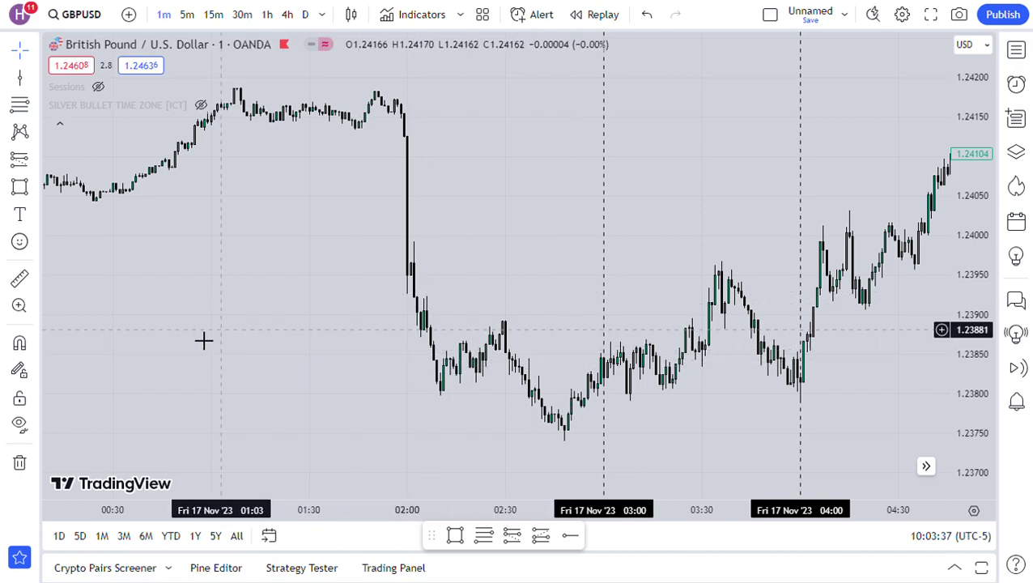
# - Draw a trend line at the 1.23891 swing high from 02:29 rightward past 03:00
pyautogui.click(36, 75)
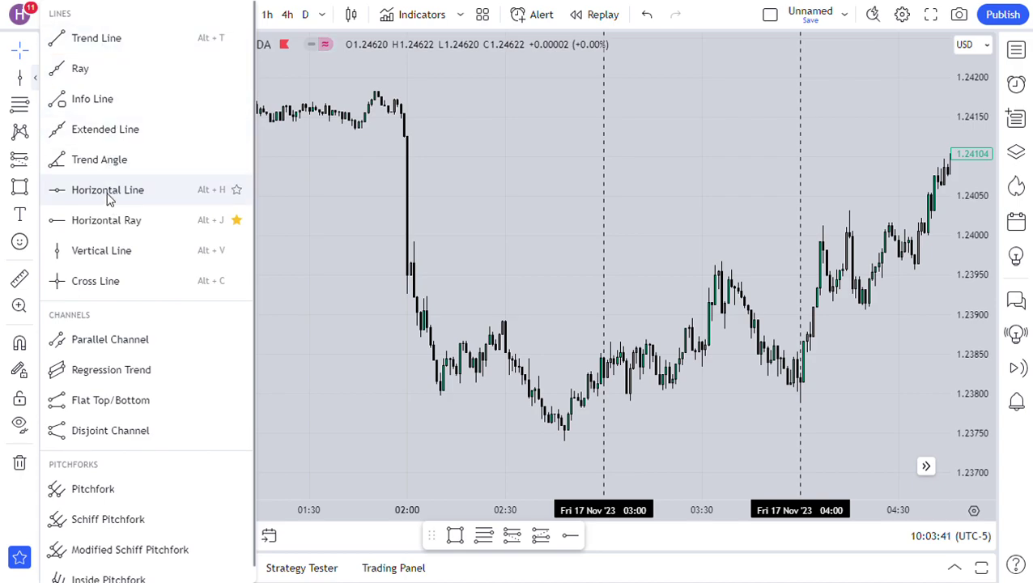
pyautogui.click(98, 50)
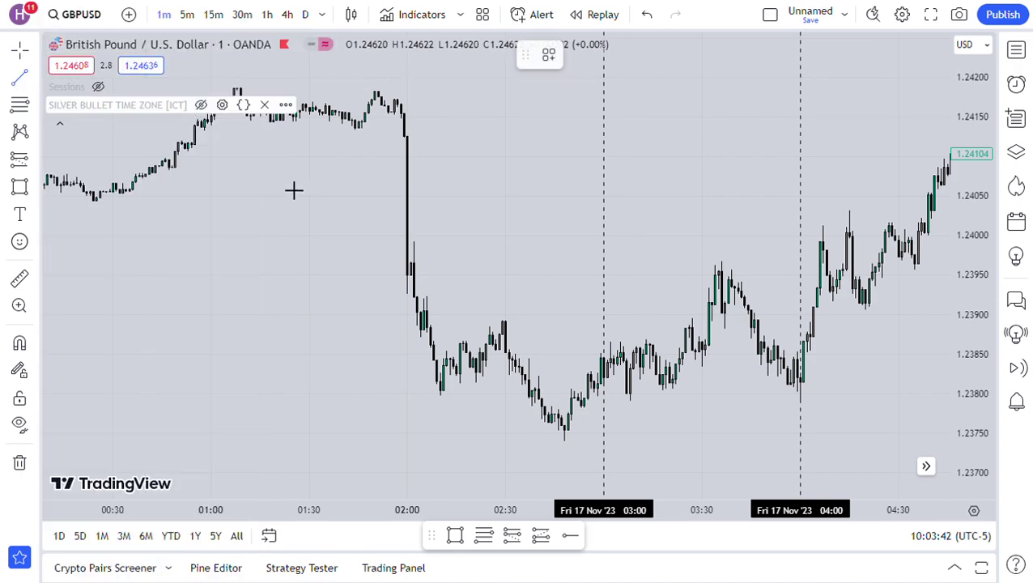
pyautogui.click(507, 330)
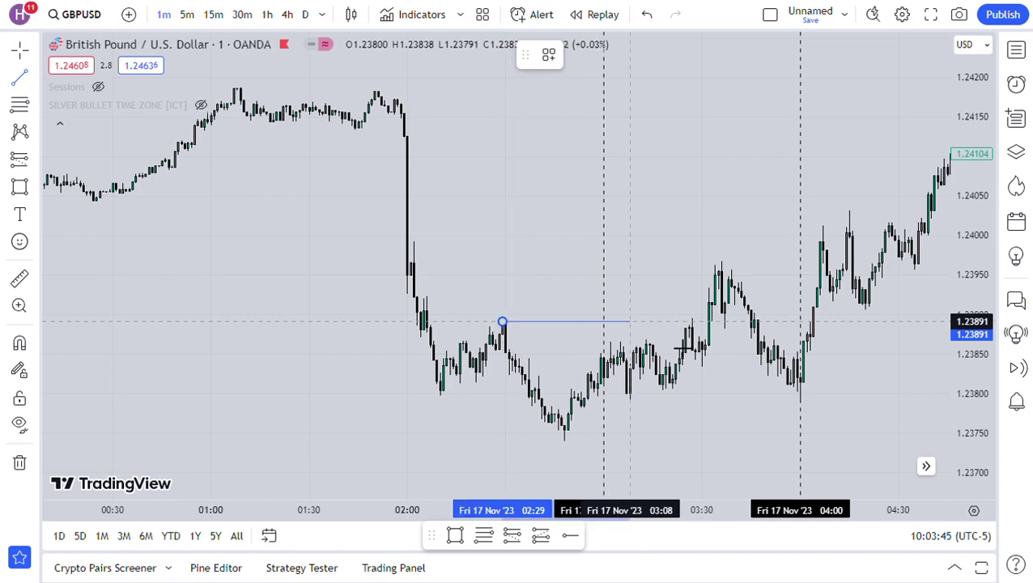
pyautogui.click(734, 349)
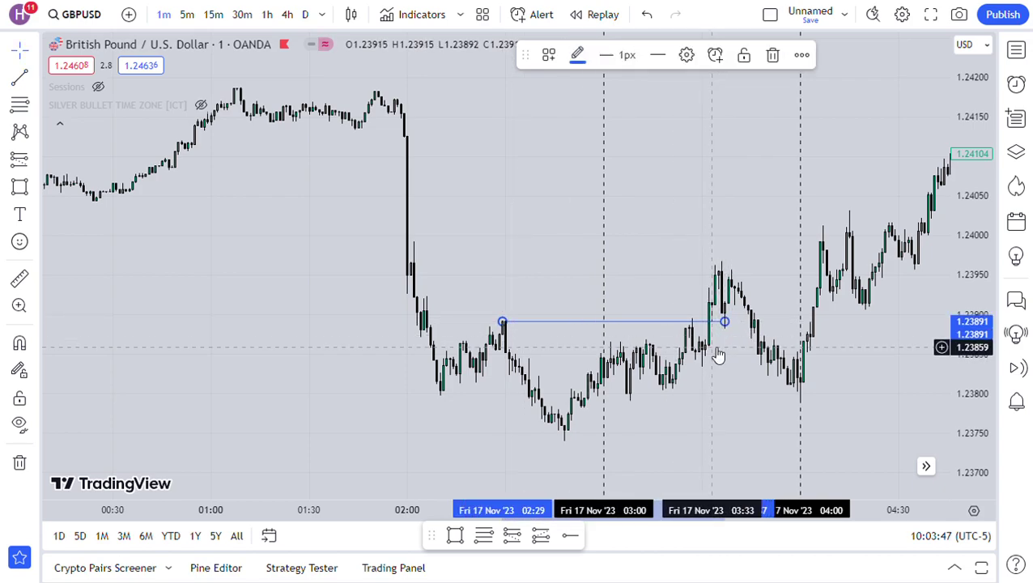
pyautogui.click(685, 379)
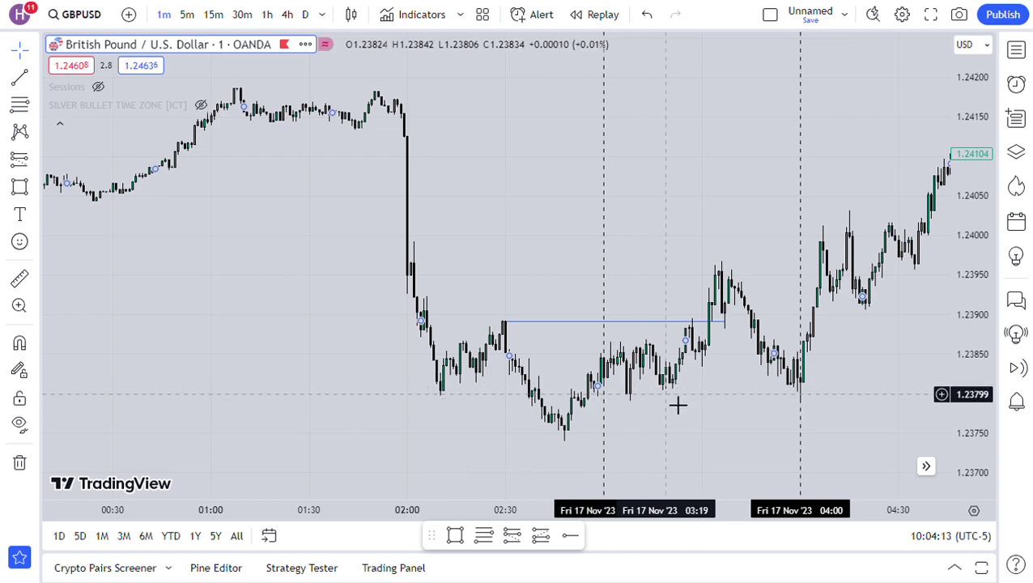
# - Zoom in and frame the 02:00–04:00 bars between the dashed 03:00 and 04:00 lines
pyautogui.click(474, 466)
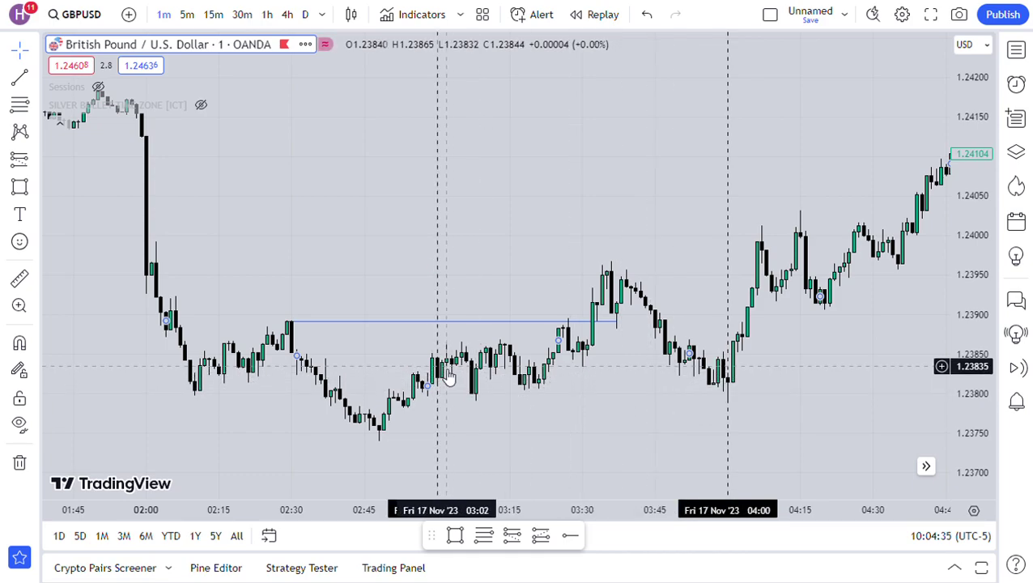
pyautogui.moveTo(470, 438); pyautogui.dragTo(655, 422)
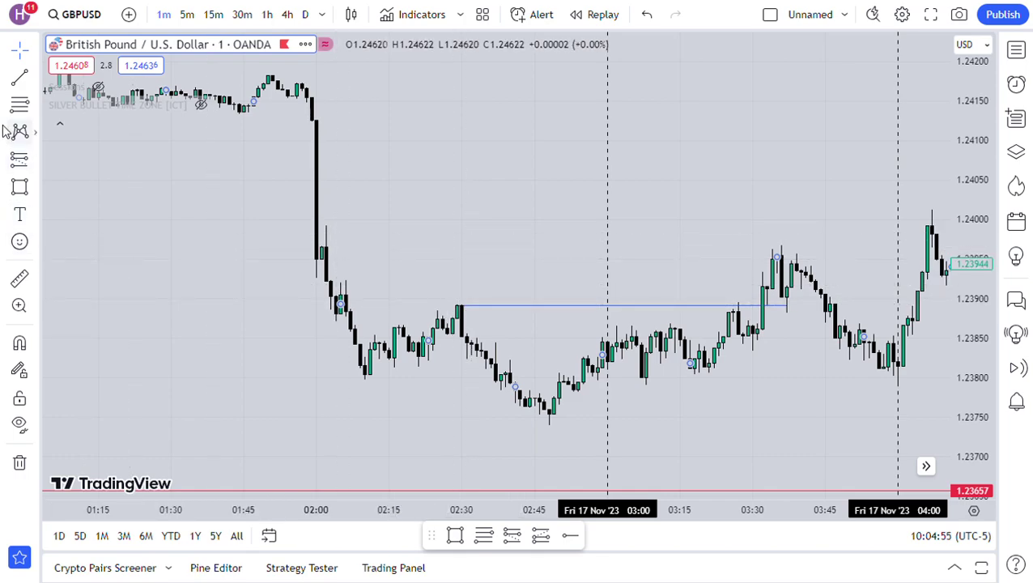
pyautogui.click(34, 161)
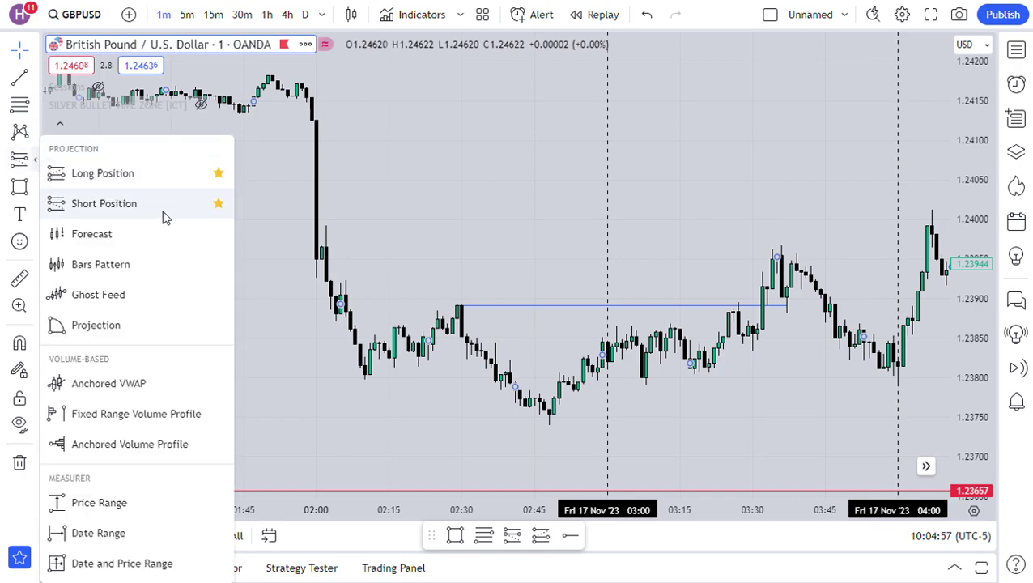
pyautogui.click(148, 189)
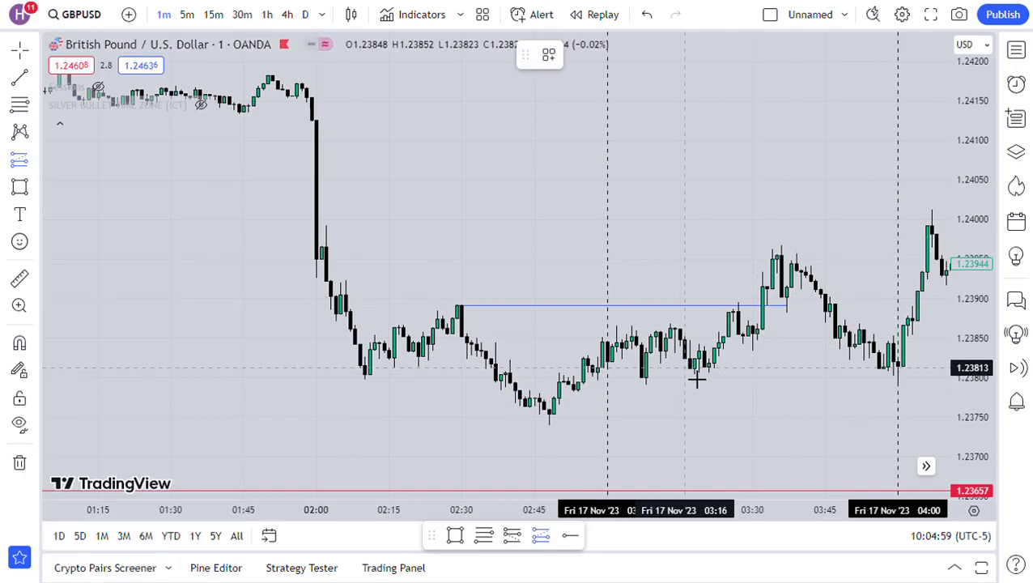
pyautogui.click(685, 367)
pyautogui.moveTo(685, 437); pyautogui.dragTo(684, 385)
pyautogui.moveTo(685, 297); pyautogui.dragTo(691, 313)
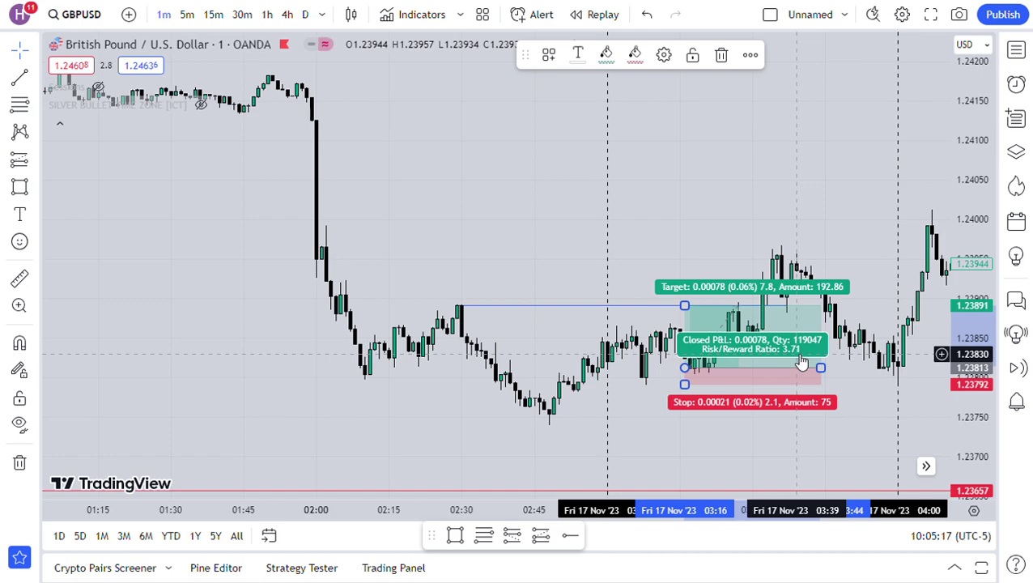
pyautogui.click(720, 55)
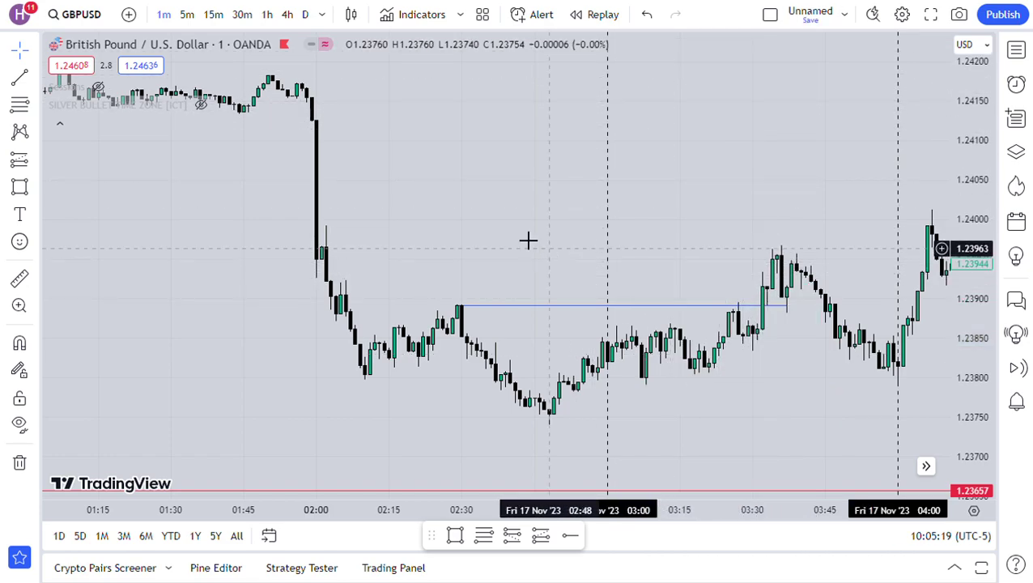
# - Place a horizontal ray at the 1.24172 high preceding the 02:00 drop
pyautogui.moveTo(330, 81); pyautogui.dragTo(336, 156)
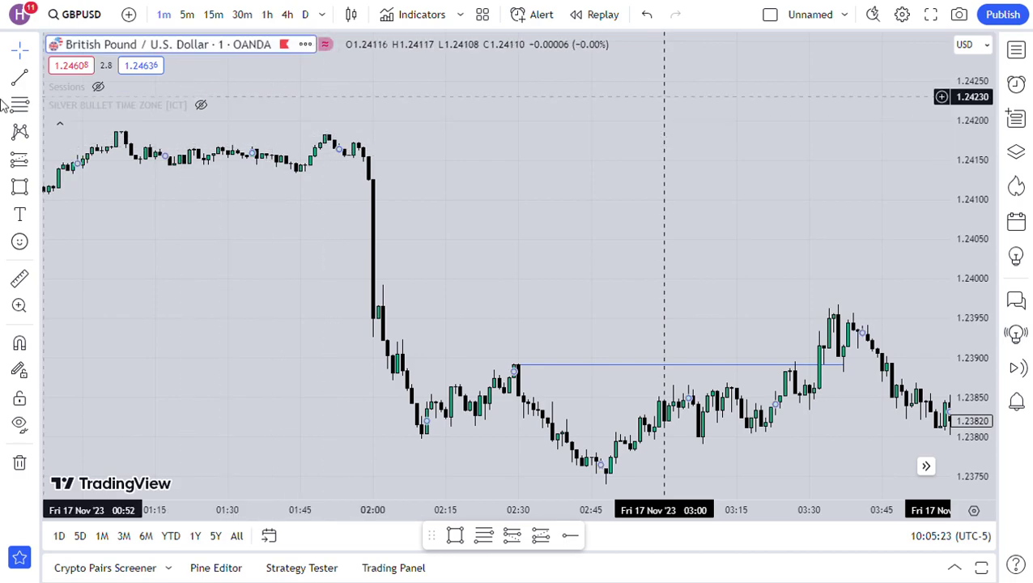
pyautogui.click(569, 535)
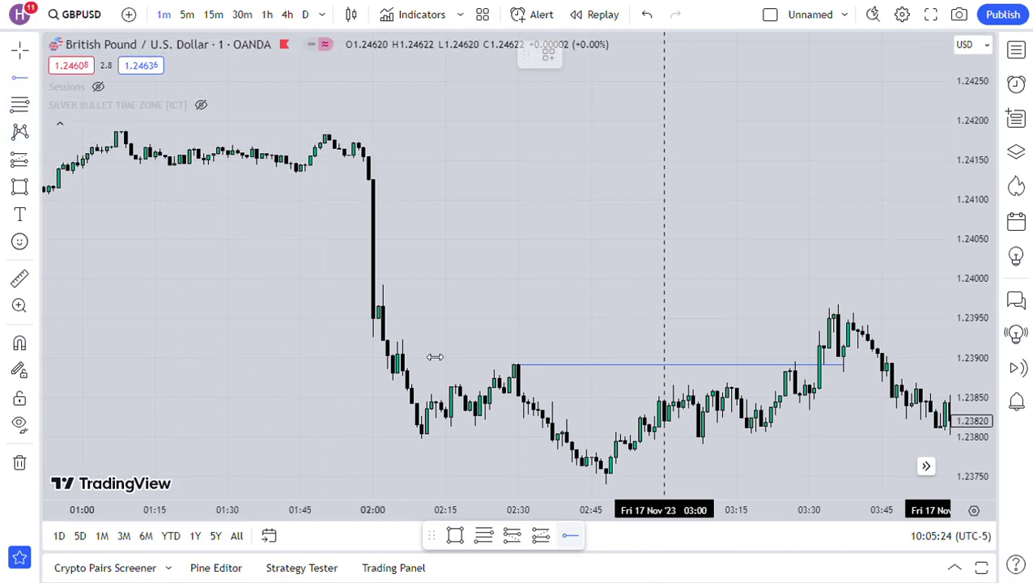
pyautogui.click(354, 145)
pyautogui.moveTo(461, 209); pyautogui.dragTo(205, 258)
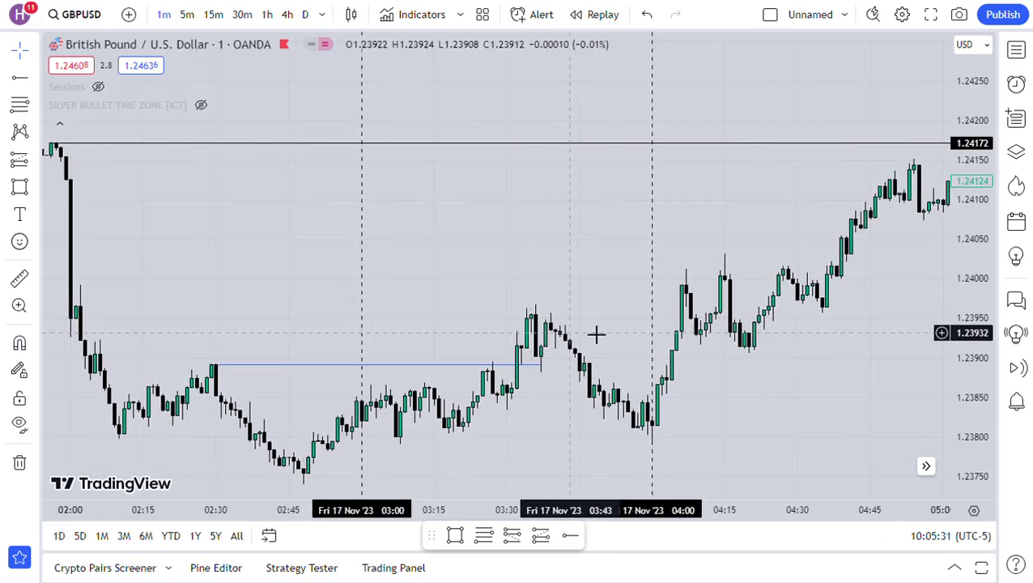
pyautogui.moveTo(534, 277); pyautogui.dragTo(610, 237)
# - Draw a long position at 1.23811 on the 04:00 candle, stop 1.23754, target 1.24172
pyautogui.click(35, 160)
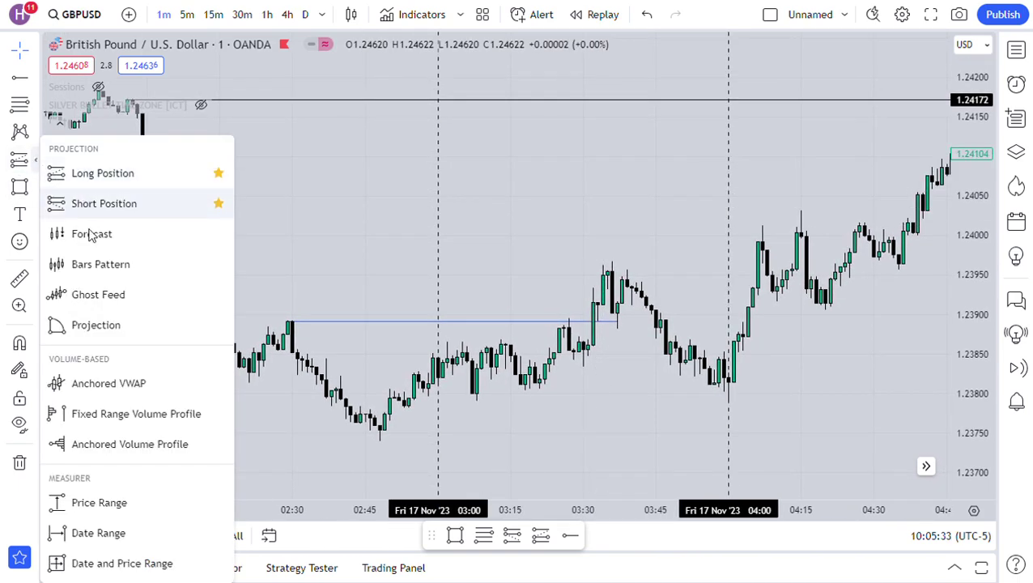
pyautogui.click(81, 173)
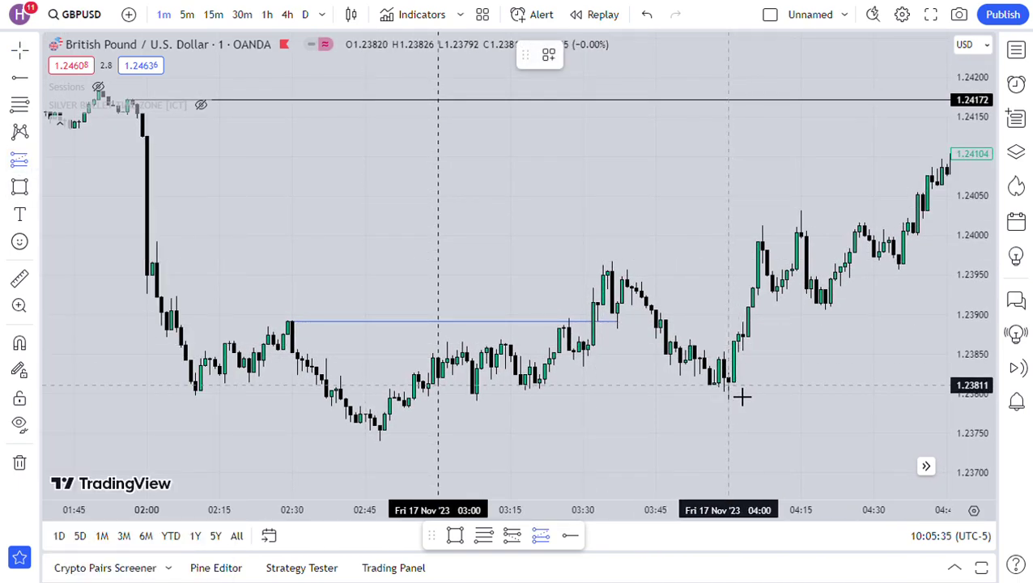
pyautogui.click(741, 396)
pyautogui.moveTo(727, 455); pyautogui.dragTo(727, 430)
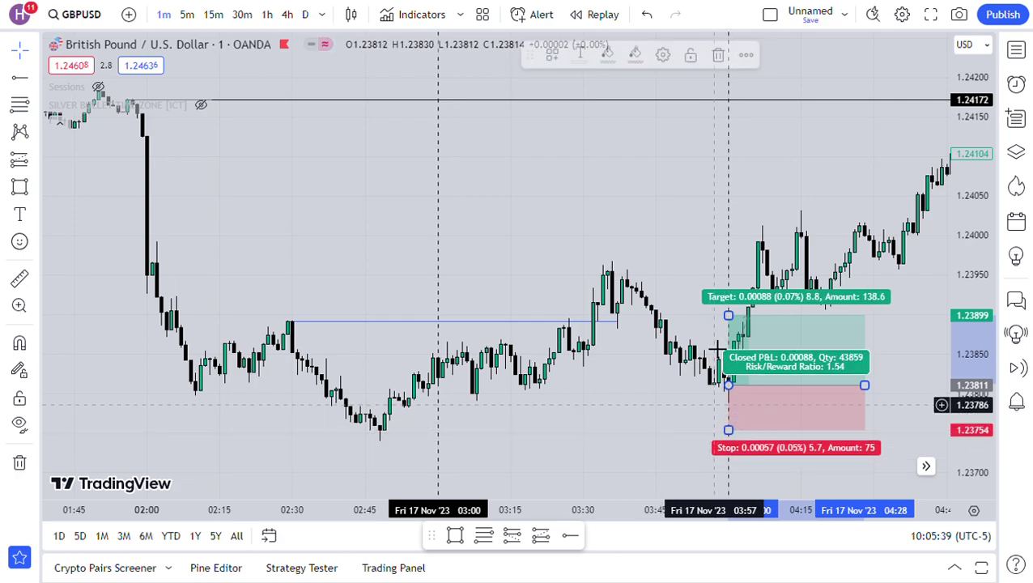
pyautogui.moveTo(649, 224); pyautogui.dragTo(553, 291)
pyautogui.moveTo(668, 381); pyautogui.dragTo(668, 166)
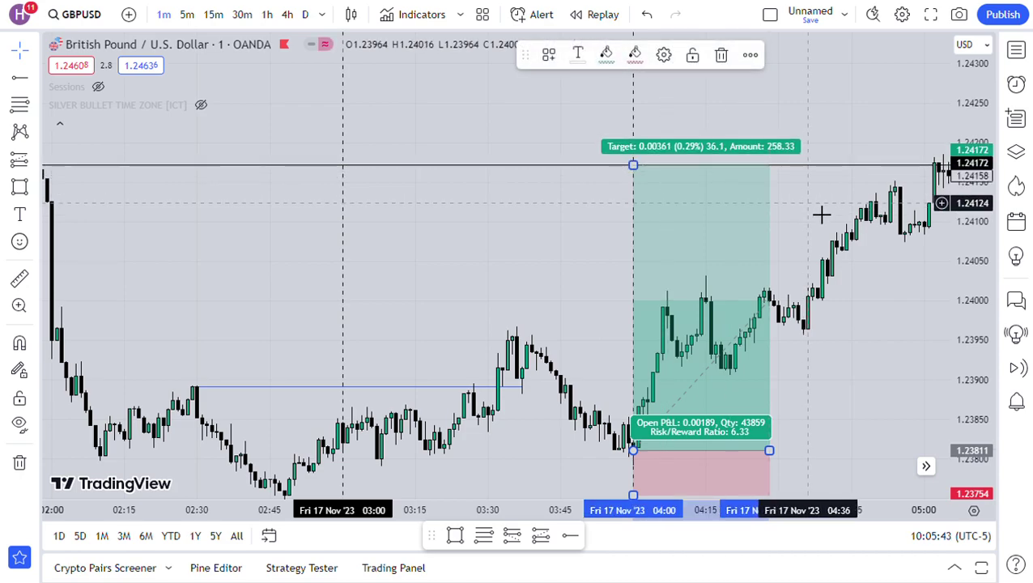
pyautogui.moveTo(821, 215); pyautogui.dragTo(823, 150)
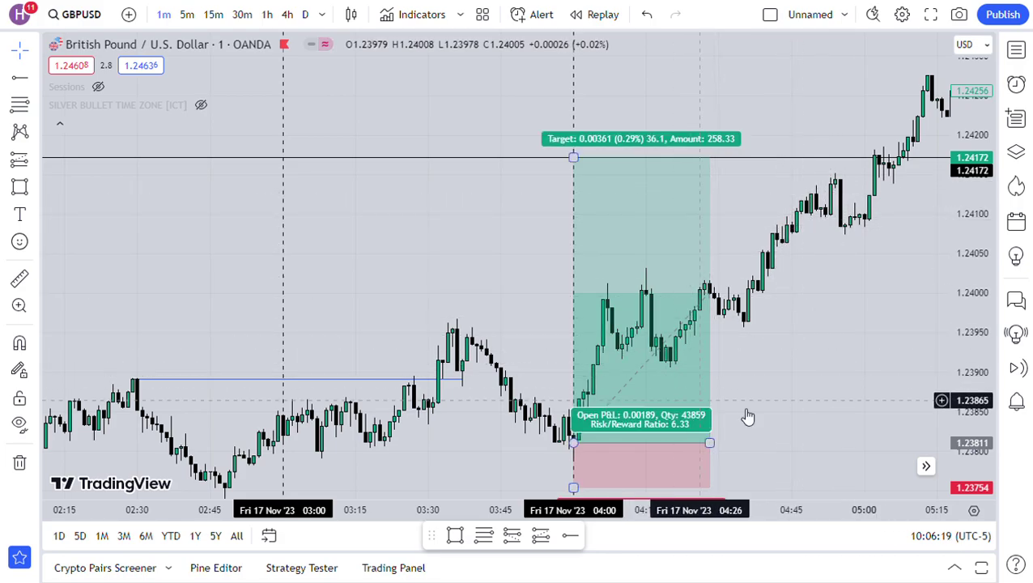
pyautogui.moveTo(843, 362); pyautogui.dragTo(721, 329)
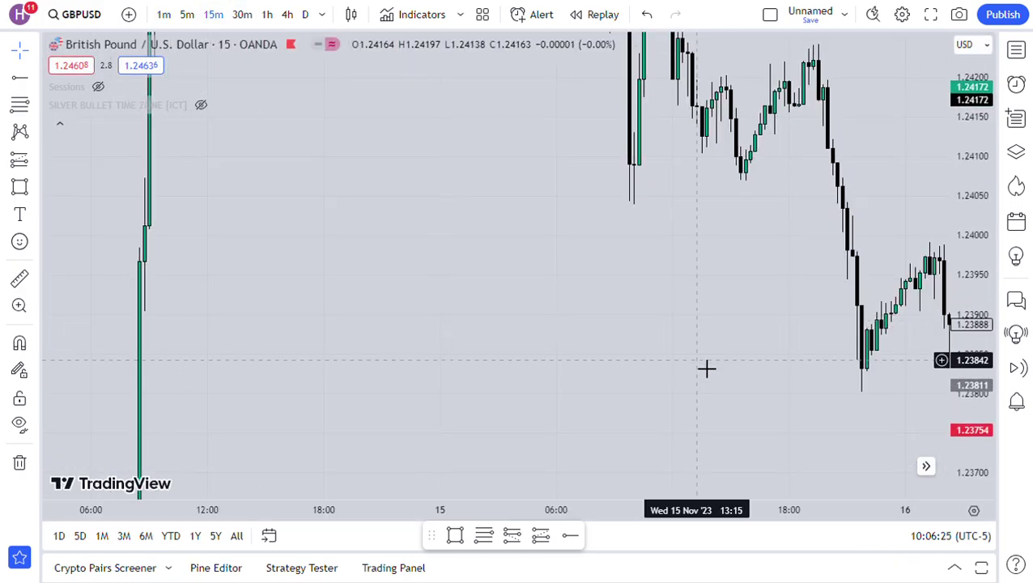
# - Raise the long position's target to 1.24513 in the gray zone, reaching 12.32 risk/reward
pyautogui.moveTo(706, 370); pyautogui.dragTo(198, 362)
pyautogui.moveTo(931, 340); pyautogui.dragTo(467, 338)
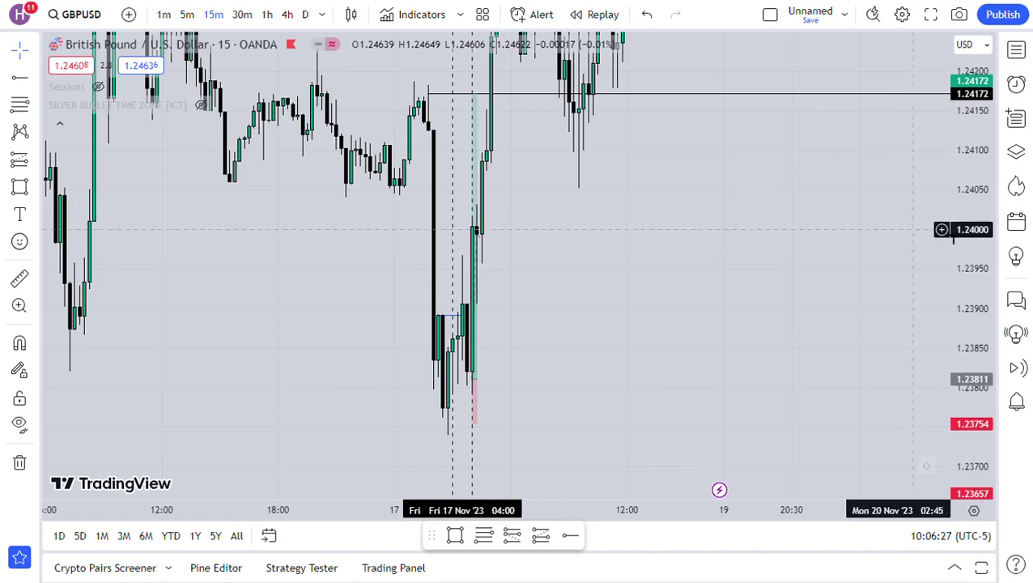
pyautogui.moveTo(972, 243); pyautogui.dragTo(972, 316)
pyautogui.moveTo(523, 295); pyautogui.dragTo(673, 380)
pyautogui.click(607, 296)
pyautogui.moveTo(607, 296); pyautogui.dragTo(566, 179)
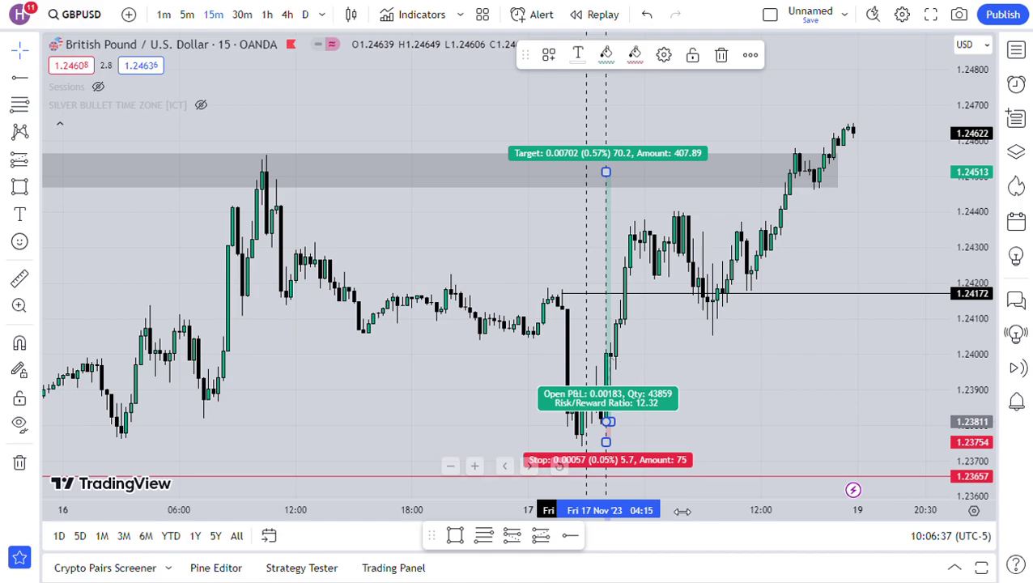
pyautogui.moveTo(690, 512); pyautogui.dragTo(320, 459)
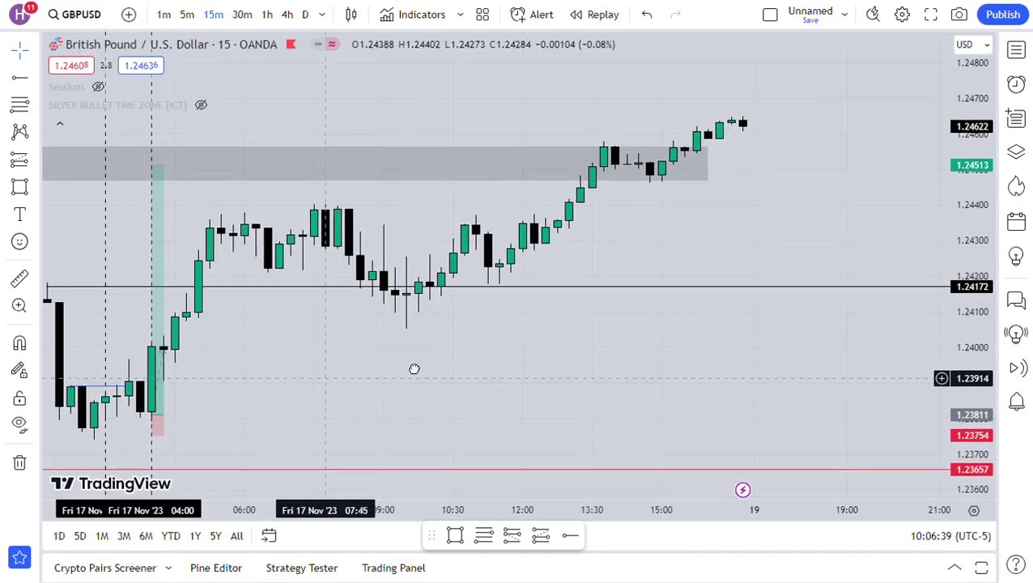
pyautogui.hscroll(-5, 412, 369)
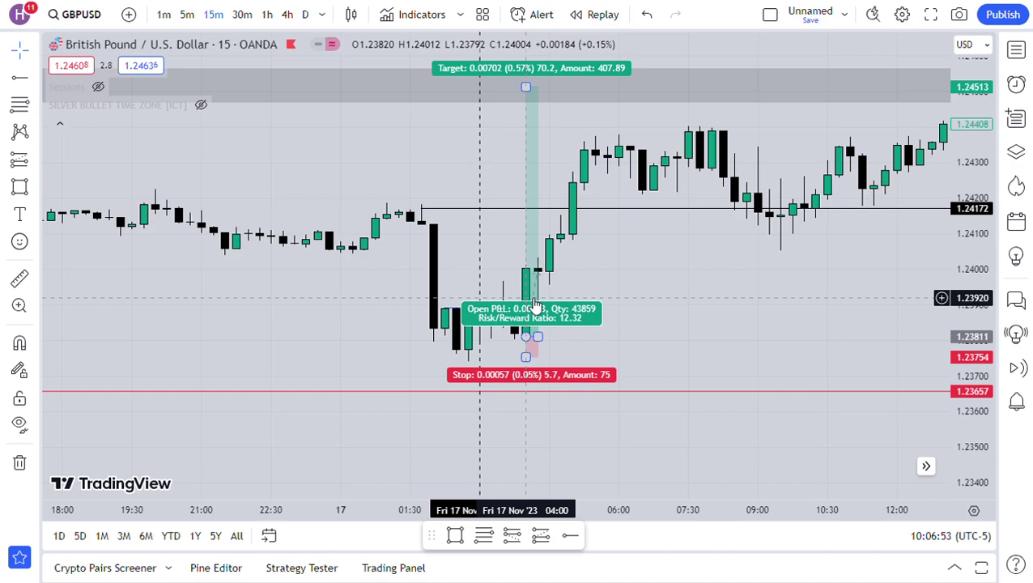
pyautogui.moveTo(723, 341); pyautogui.dragTo(866, 444)
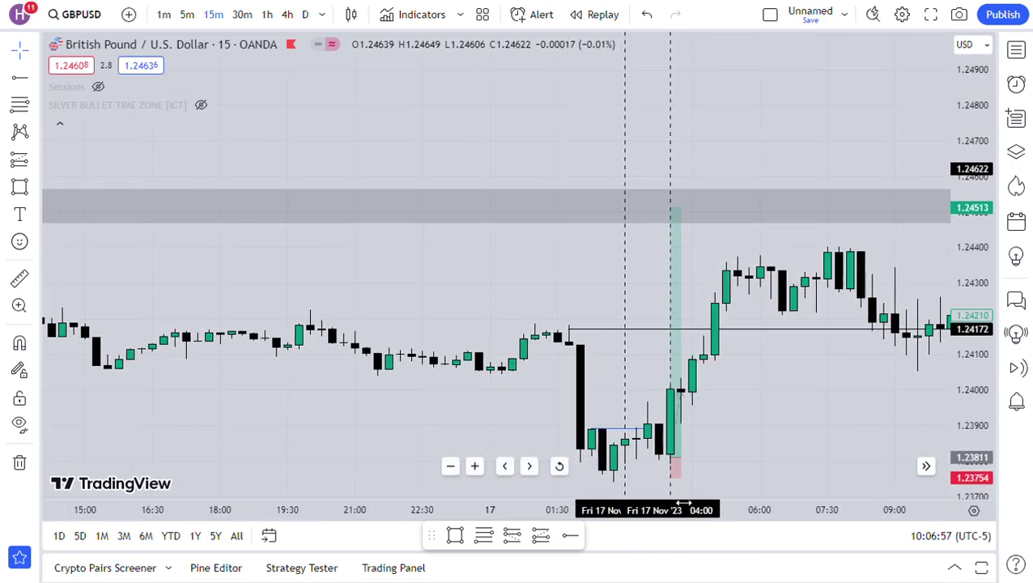
pyautogui.scroll(-3, 844, 462)
pyautogui.moveTo(848, 463); pyautogui.dragTo(673, 493)
pyautogui.click(612, 383)
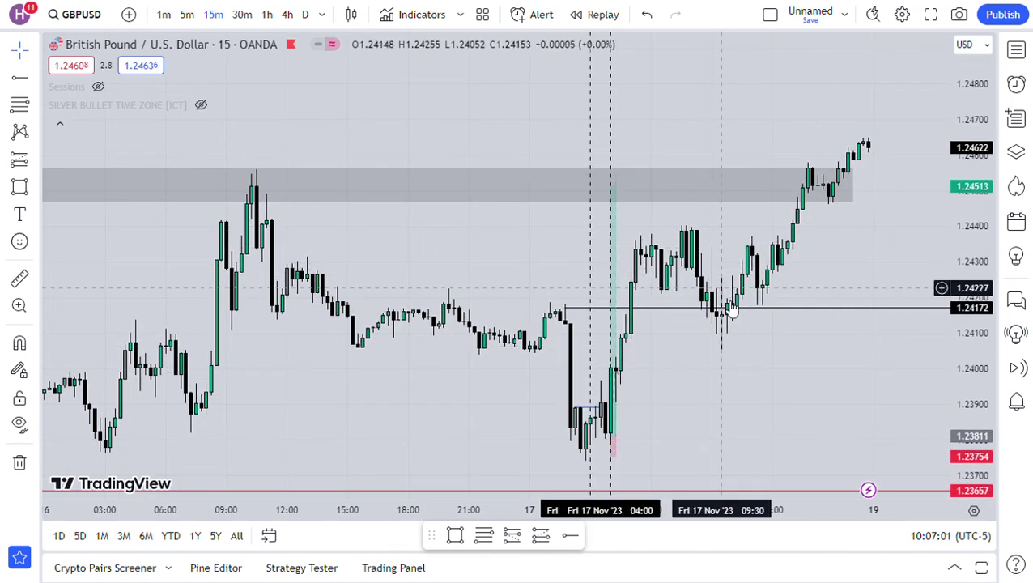
pyautogui.click(726, 345)
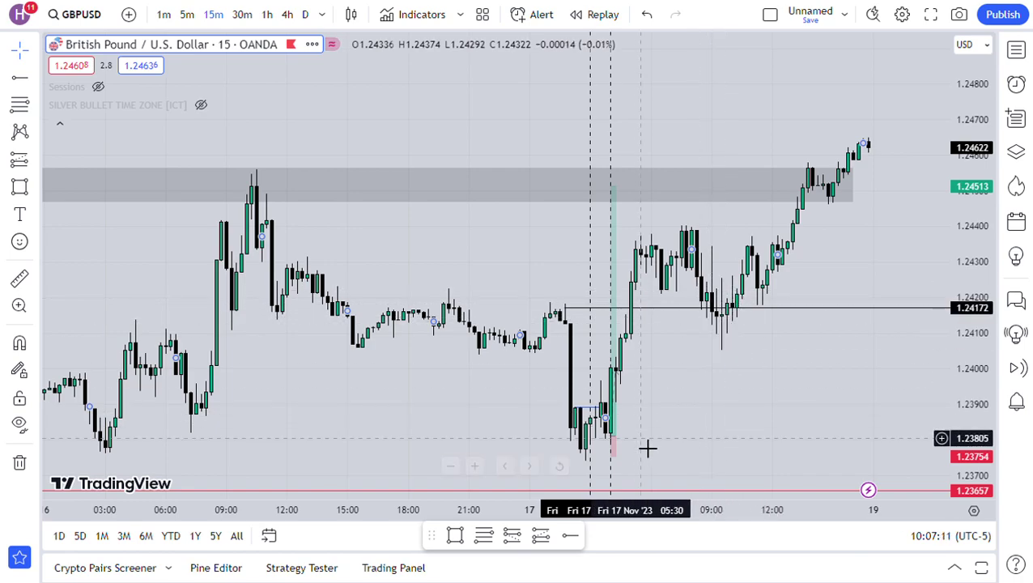
pyautogui.moveTo(620, 407)
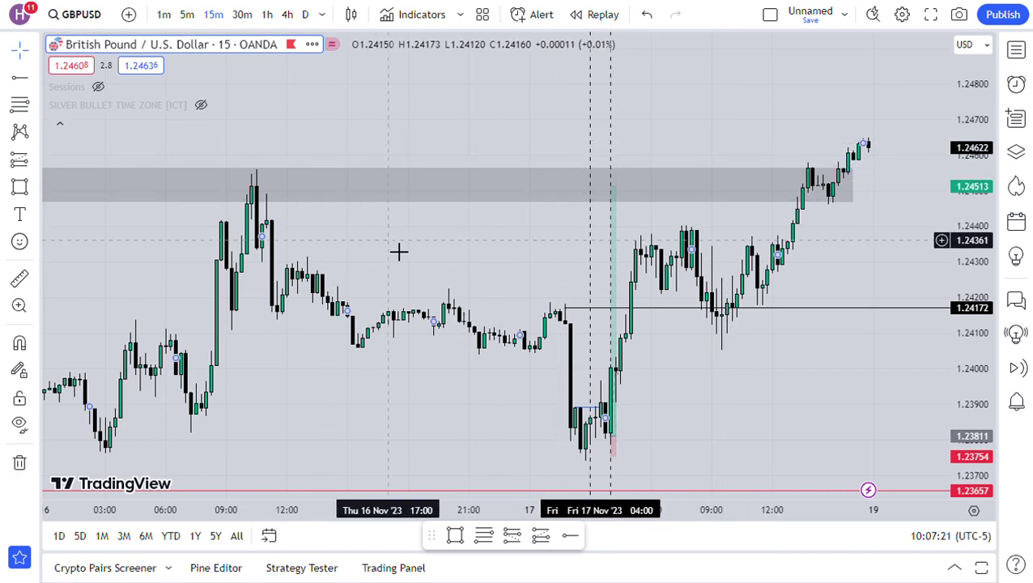
pyautogui.scroll(3, 602, 467)
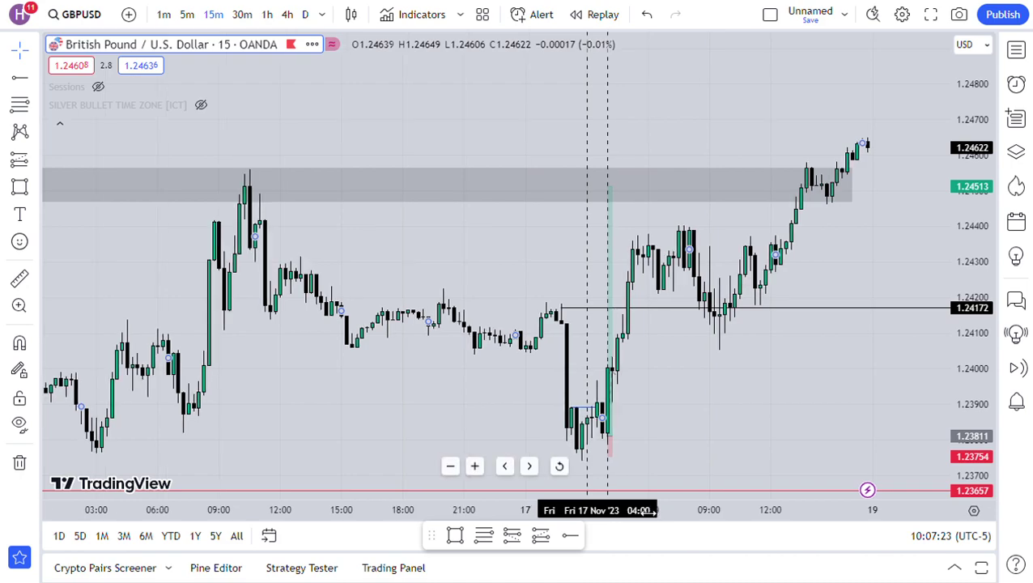
pyautogui.moveTo(682, 438); pyautogui.dragTo(793, 421)
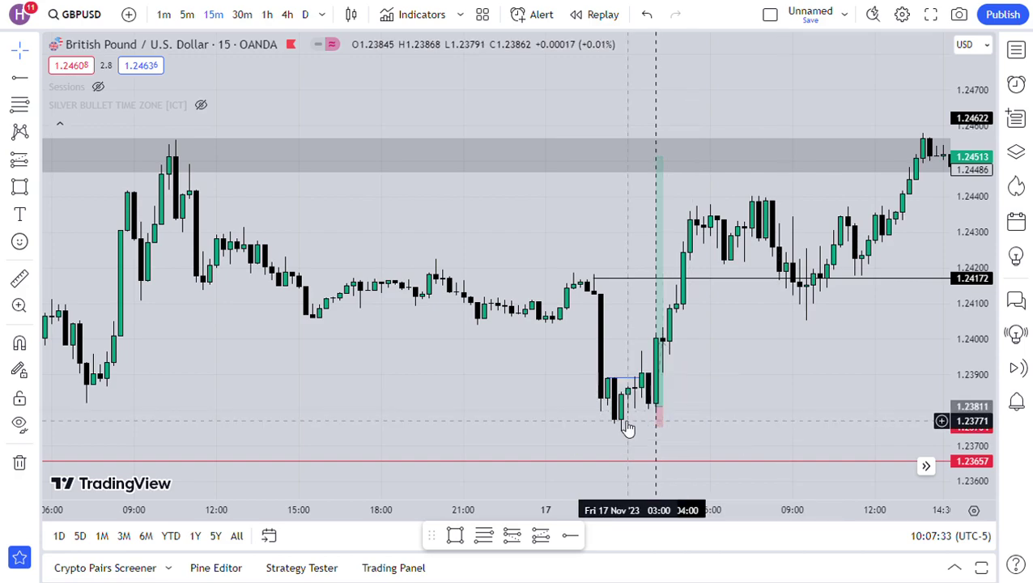
pyautogui.click(657, 407)
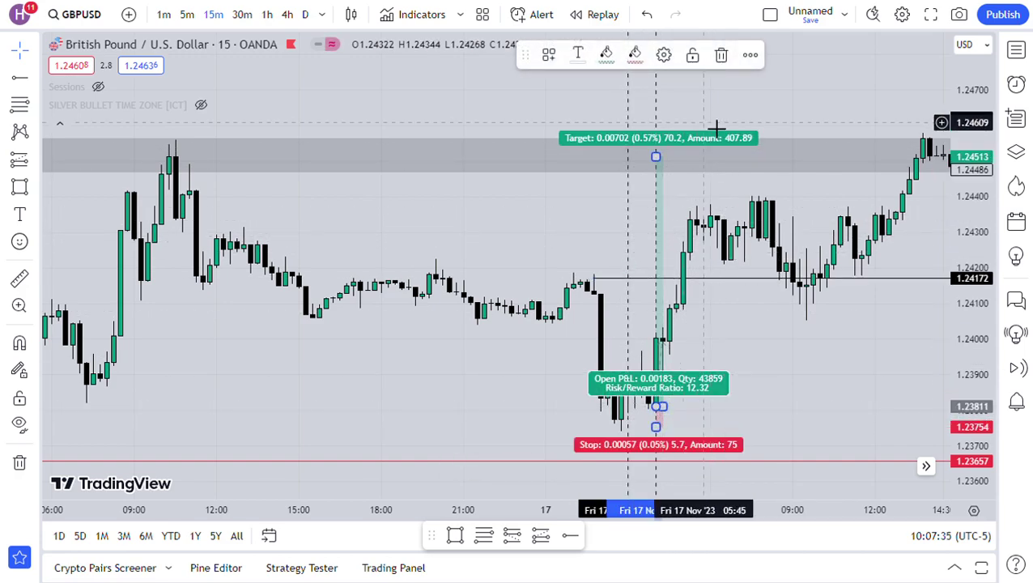